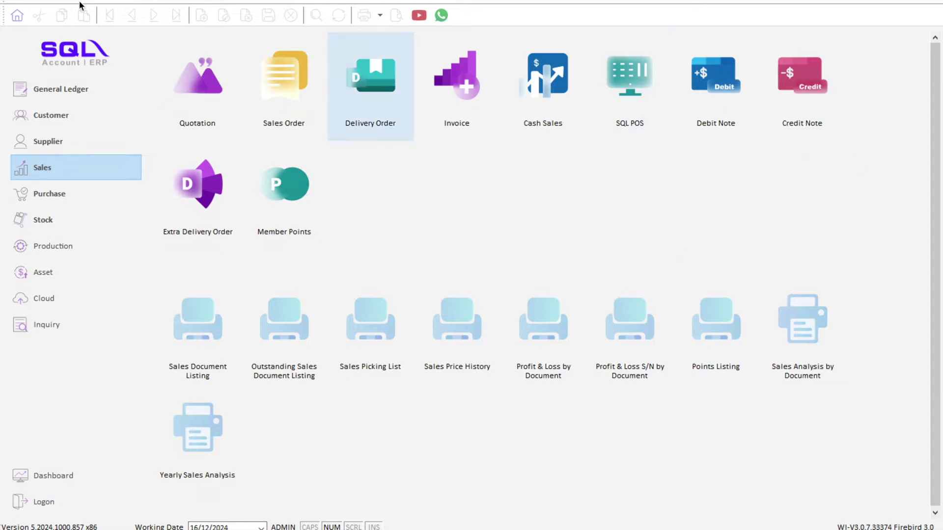
- Open the CASH SALES customer record from customer maintenance, filtering company names by "cash"
{"action": "left_click", "coordinate": [117, 2]}
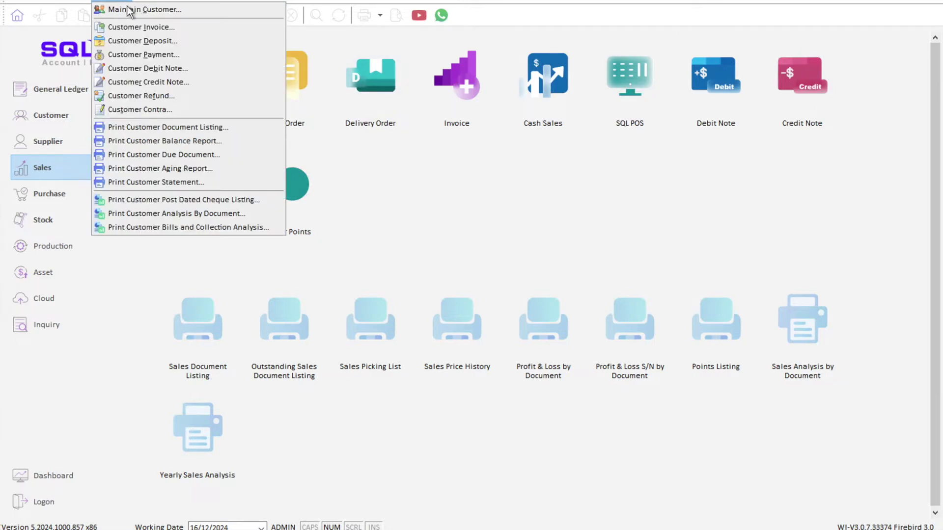
{"action": "left_click", "coordinate": [130, 11]}
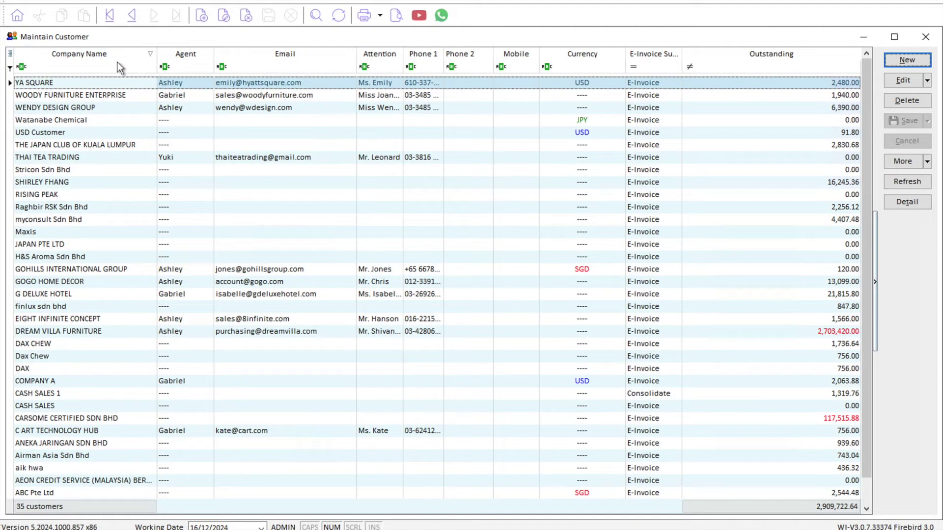
{"action": "left_click", "coordinate": [105, 66]}
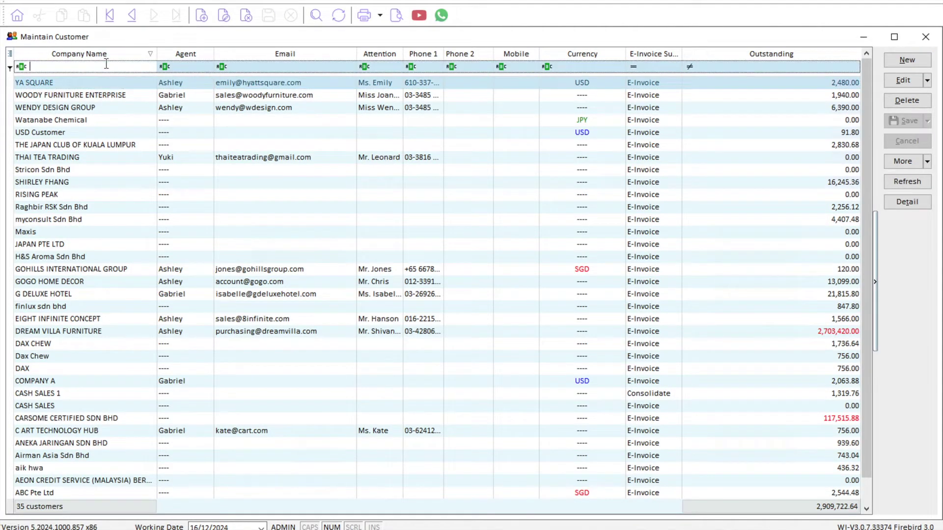
{"action": "type", "text": "cash"}
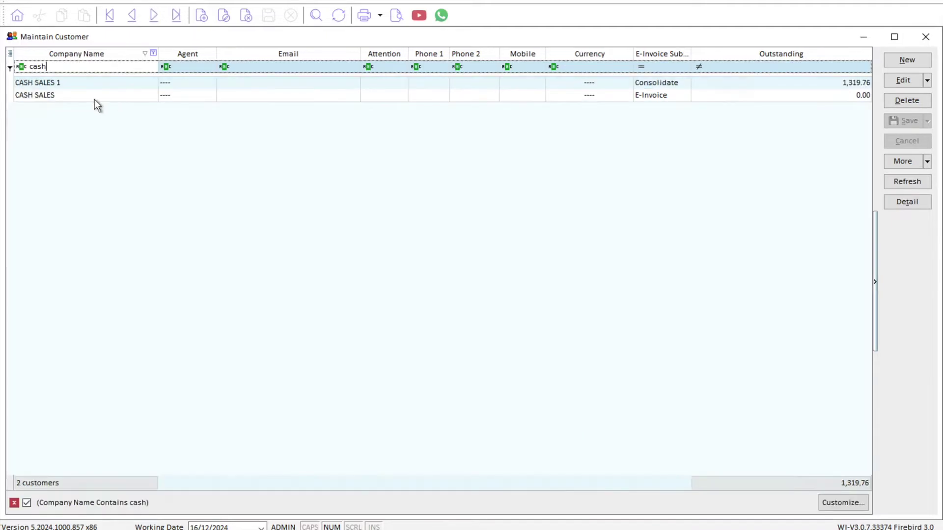
{"action": "left_click", "coordinate": [94, 100]}
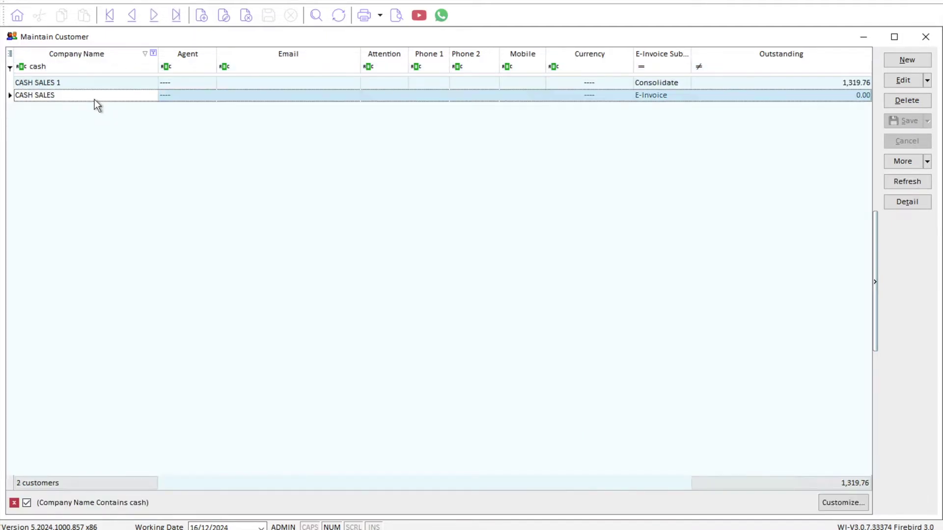
{"action": "double_click", "coordinate": [94, 99]}
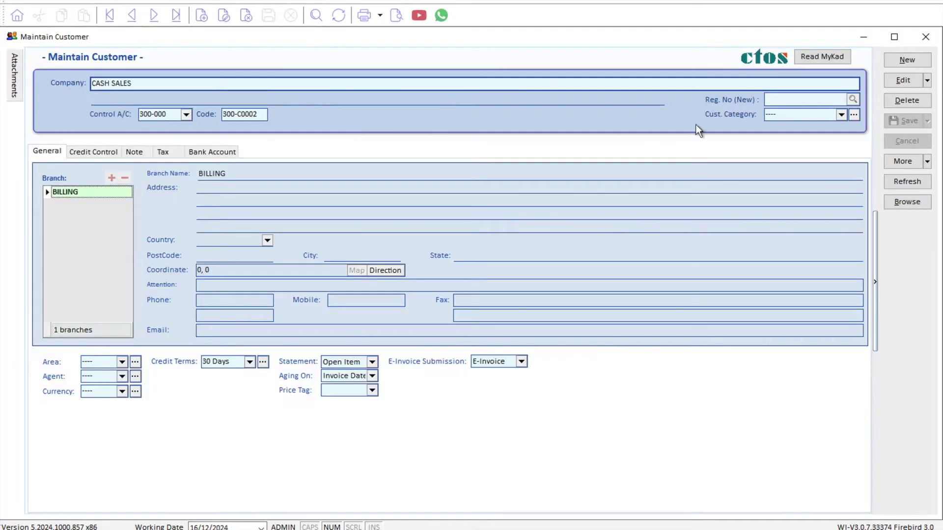
- Set the CASH SALES customer's E-Invoice Submission to Consolidate, save the record and close customer maintenance
{"action": "left_click", "coordinate": [904, 80]}
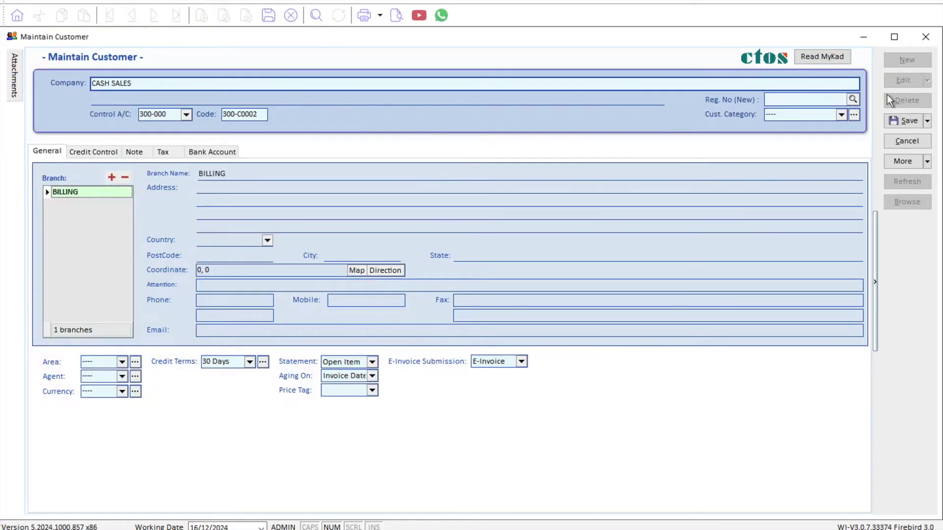
{"action": "left_click", "coordinate": [522, 361]}
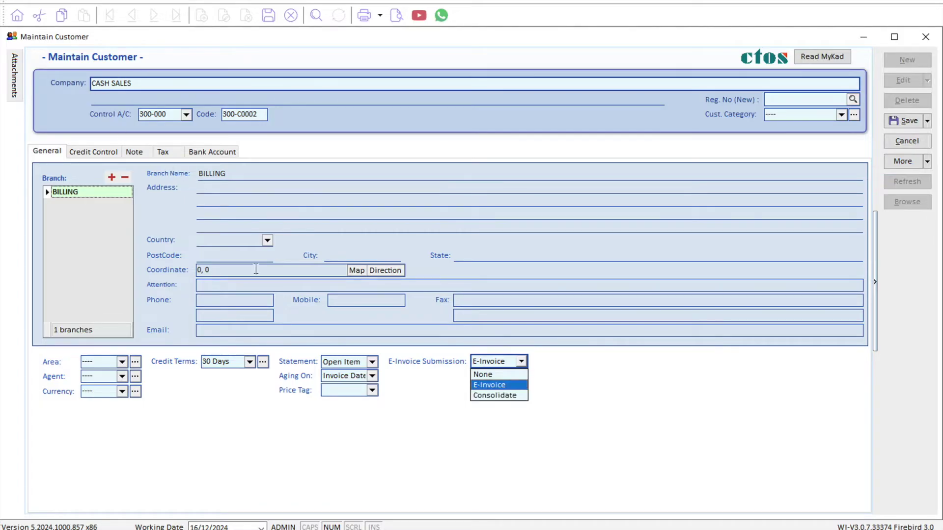
{"action": "left_click", "coordinate": [493, 395]}
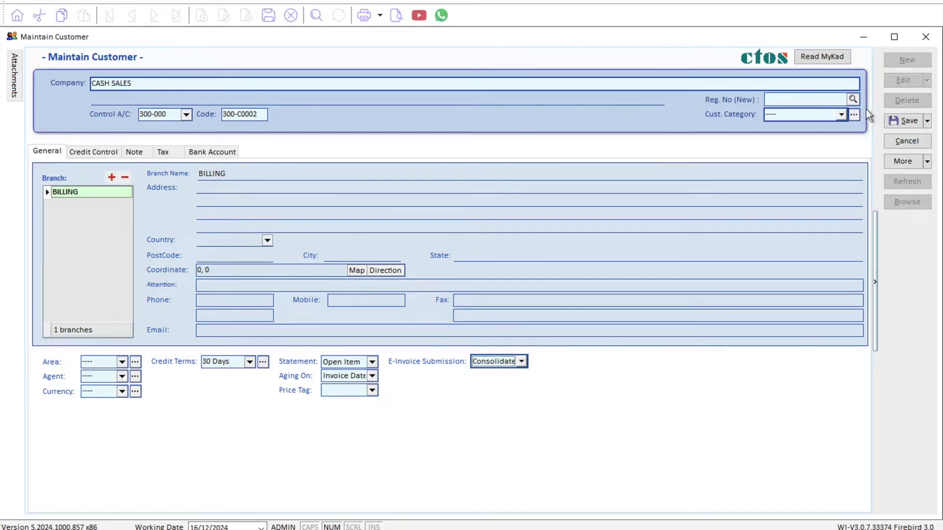
{"action": "left_click", "coordinate": [894, 121]}
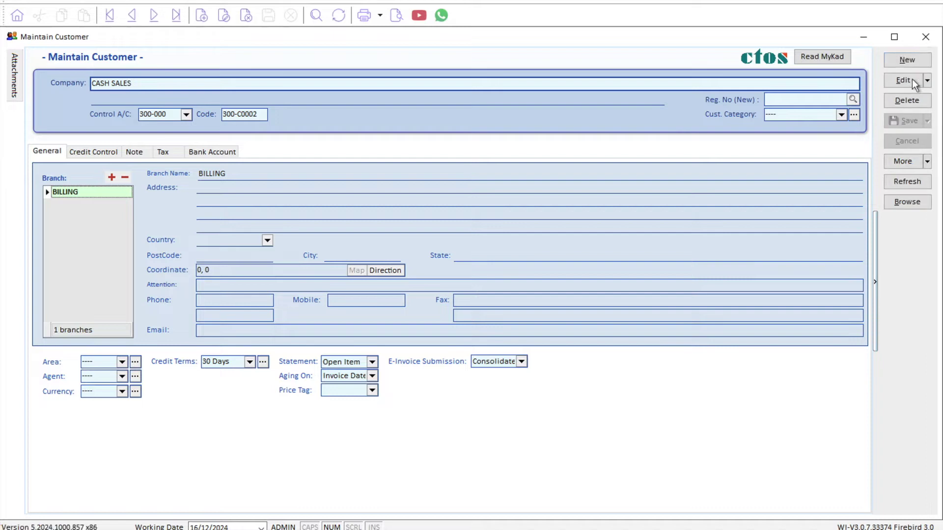
{"action": "left_click", "coordinate": [924, 36]}
- Create a new sales invoice for the customer CASH SALES
{"action": "left_click", "coordinate": [458, 69]}
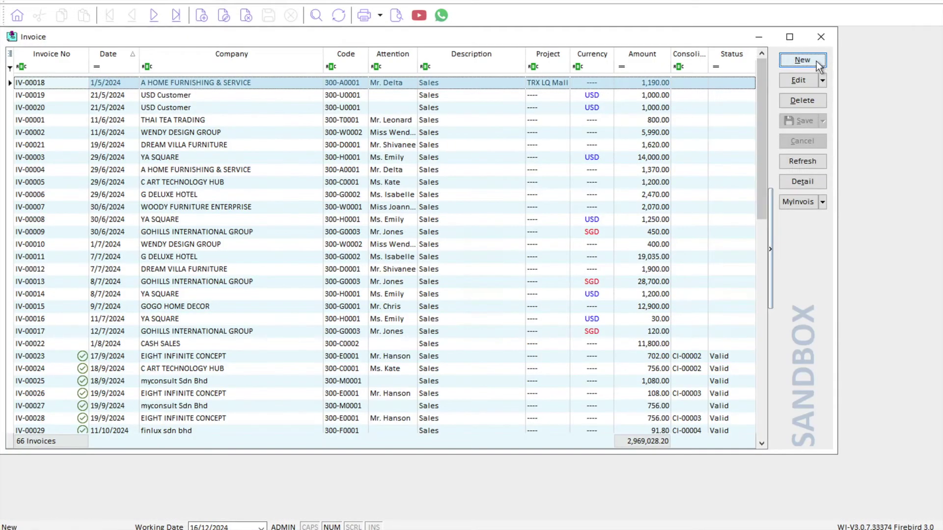
{"action": "left_click", "coordinate": [818, 61]}
{"action": "left_click", "coordinate": [132, 75]}
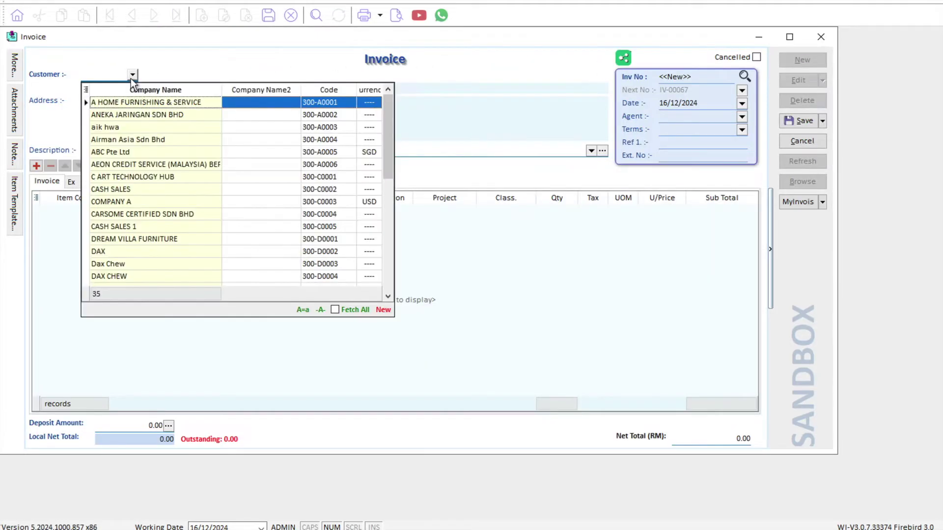
{"action": "type", "text": "cash"}
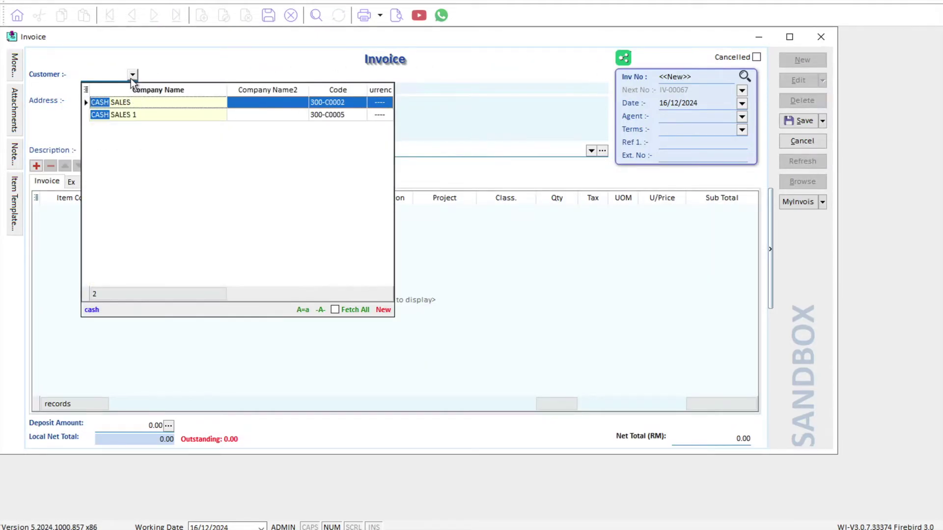
{"action": "key", "text": "Return"}
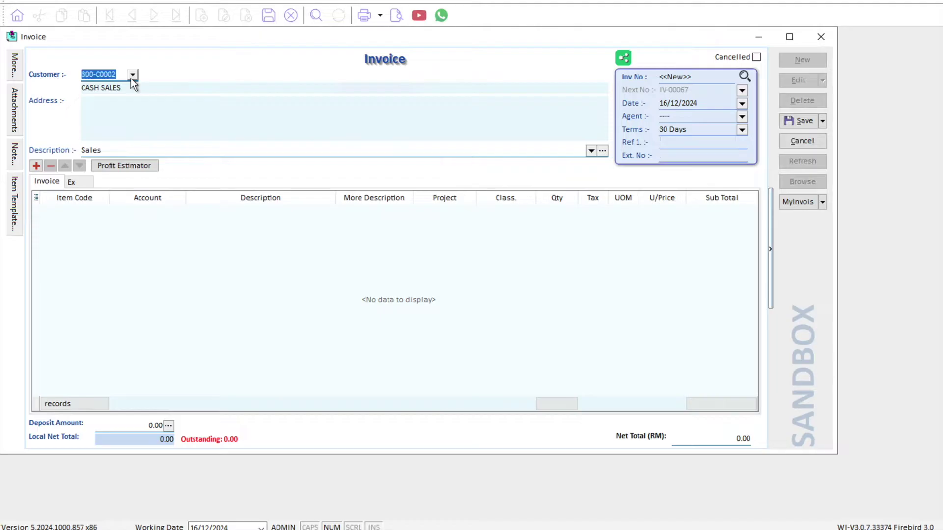
- Add an invoice line for item BOM-01/Black and save the invoice
{"action": "key", "text": "Insert"}
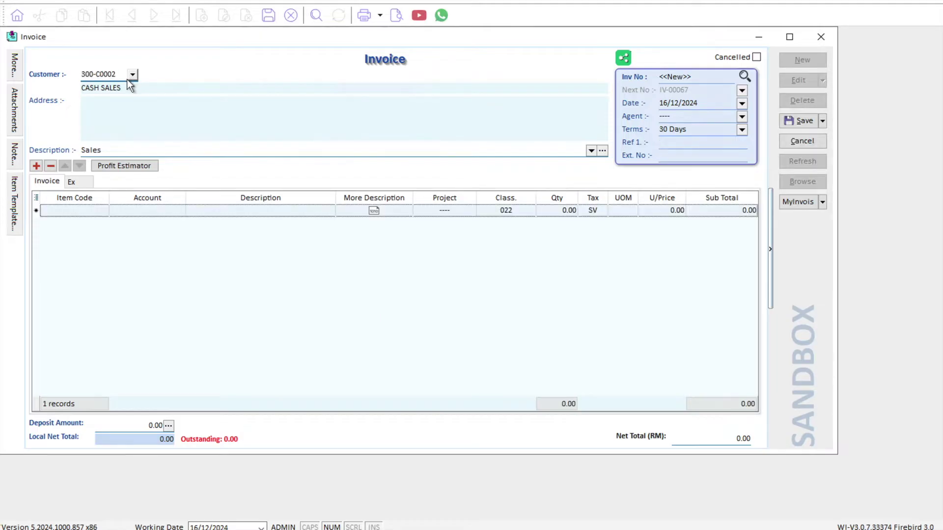
{"action": "left_click", "coordinate": [104, 211]}
{"action": "left_click", "coordinate": [103, 212]}
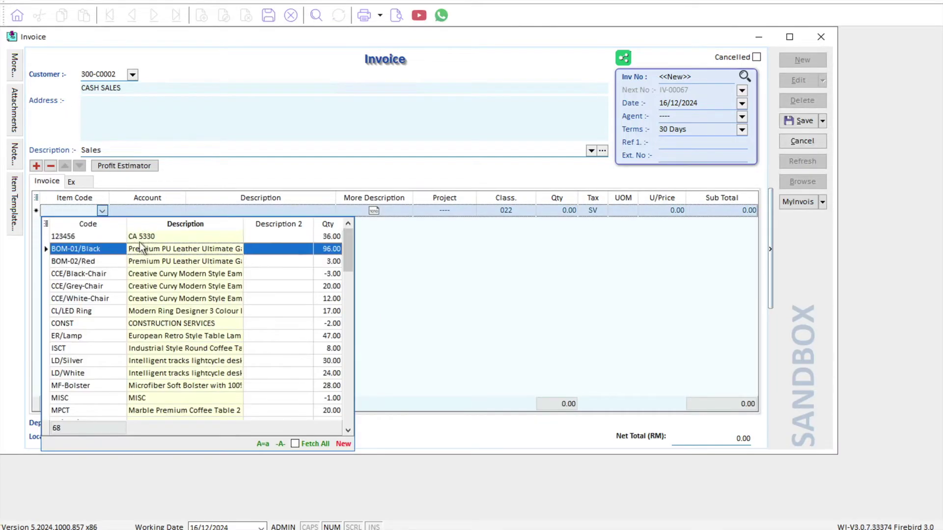
{"action": "left_click", "coordinate": [146, 248]}
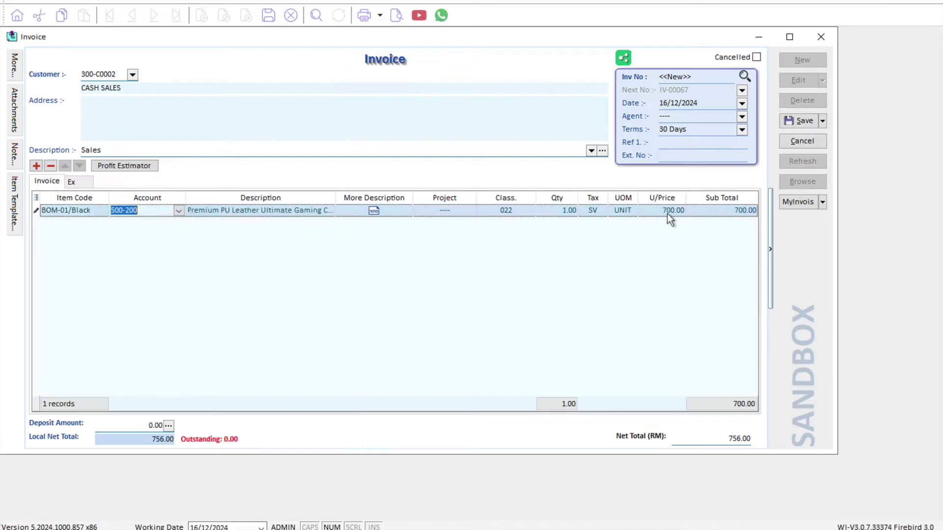
{"action": "left_click", "coordinate": [805, 121]}
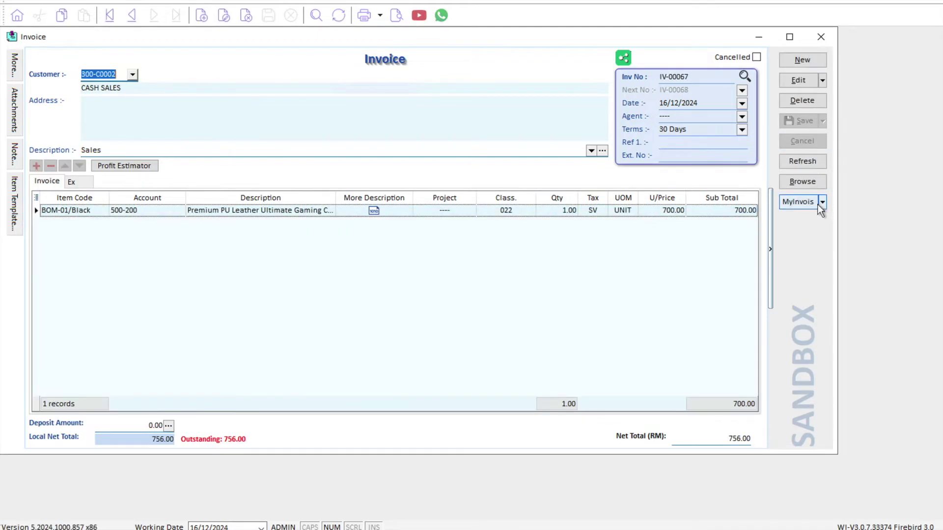
- Check which MyInvois sandbox submission options are available for the saved CASH SALES invoice
{"action": "left_click", "coordinate": [796, 205]}
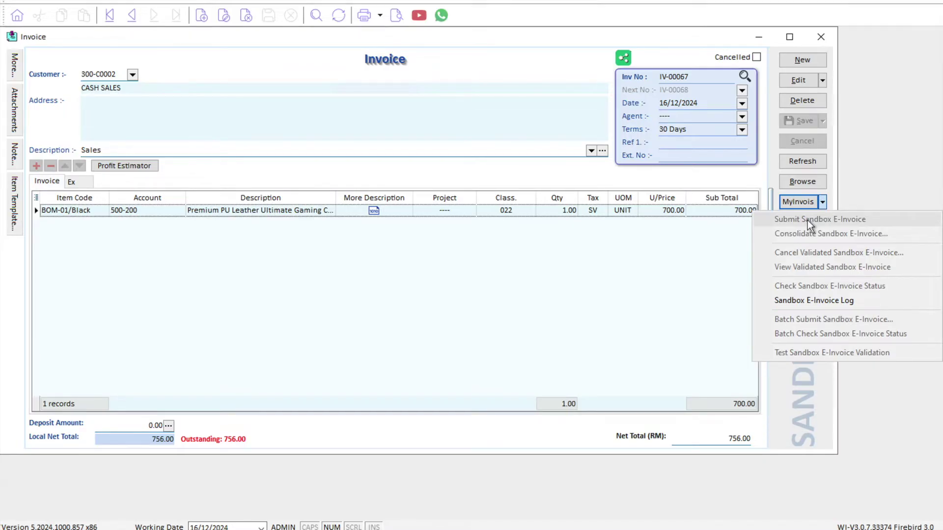
{"action": "left_click", "coordinate": [730, 249]}
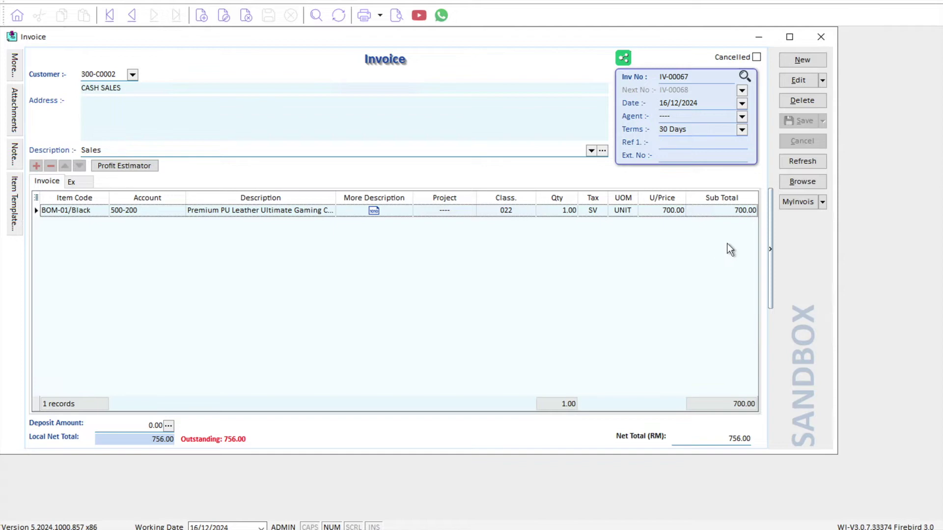
- From the invoice list, submit a sandbox consolidated e-invoice covering IV-00066 and IV-00067 for 1/12/2024 to 16/12/2024, then close the consolidation windows
{"action": "left_click", "coordinate": [805, 185]}
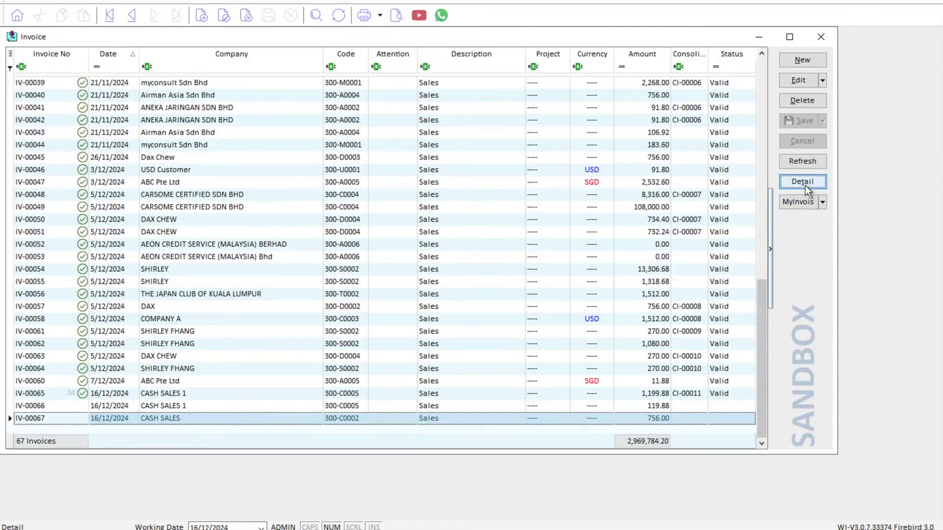
{"action": "left_click", "coordinate": [788, 205]}
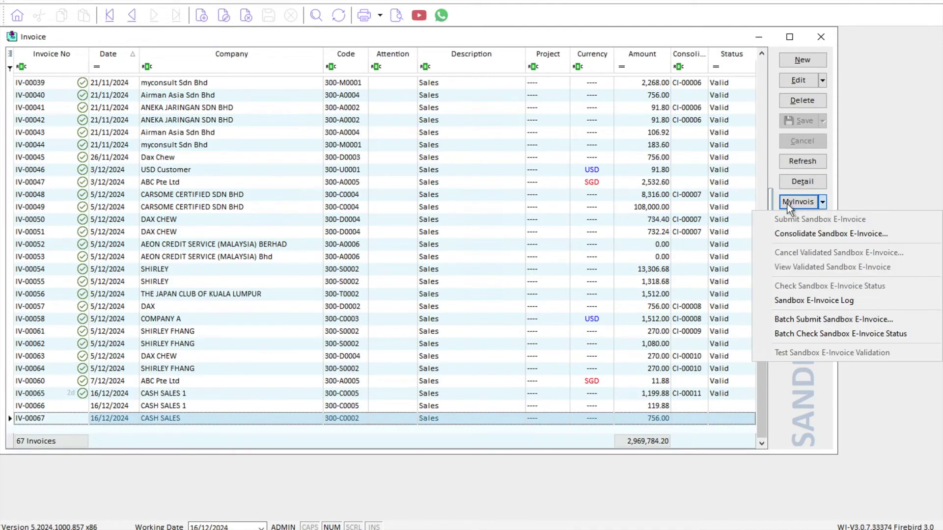
{"action": "left_click", "coordinate": [793, 233]}
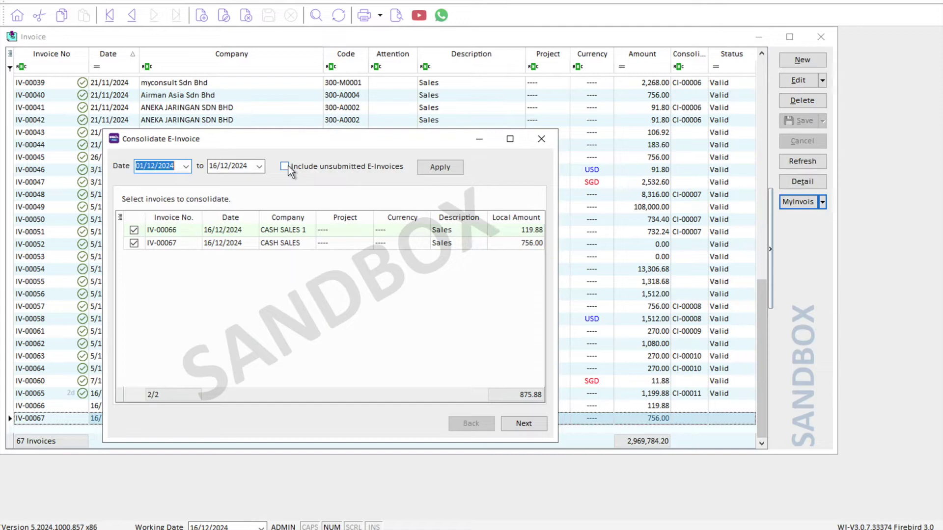
{"action": "left_click", "coordinate": [444, 172]}
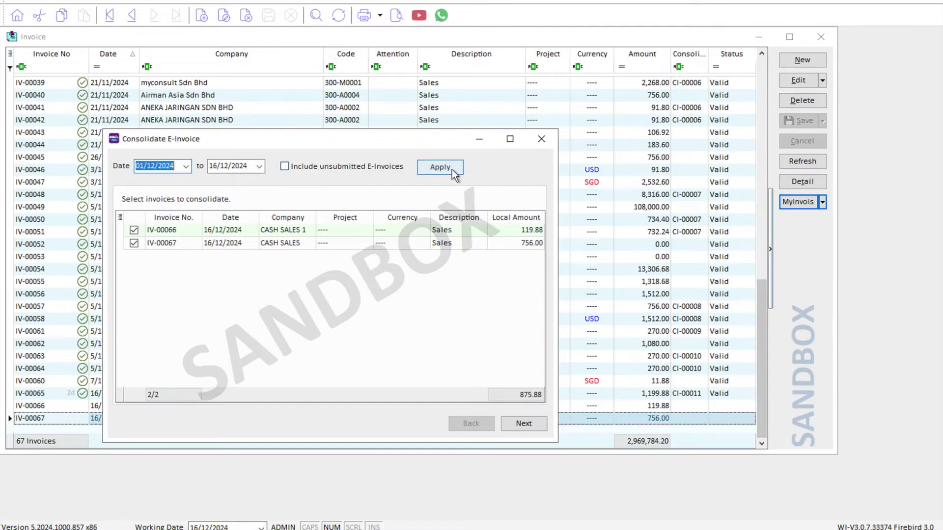
{"action": "left_click", "coordinate": [524, 424]}
{"action": "left_click", "coordinate": [521, 424]}
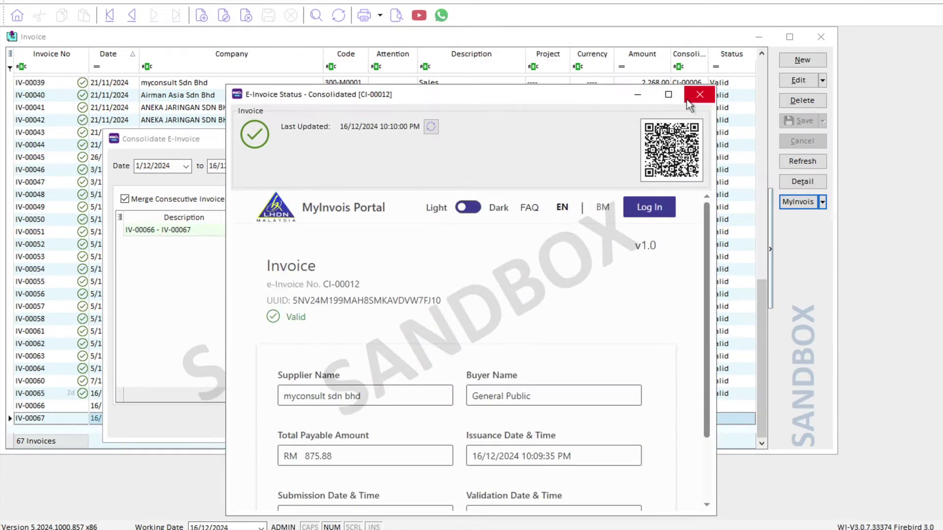
{"action": "left_click", "coordinate": [695, 94]}
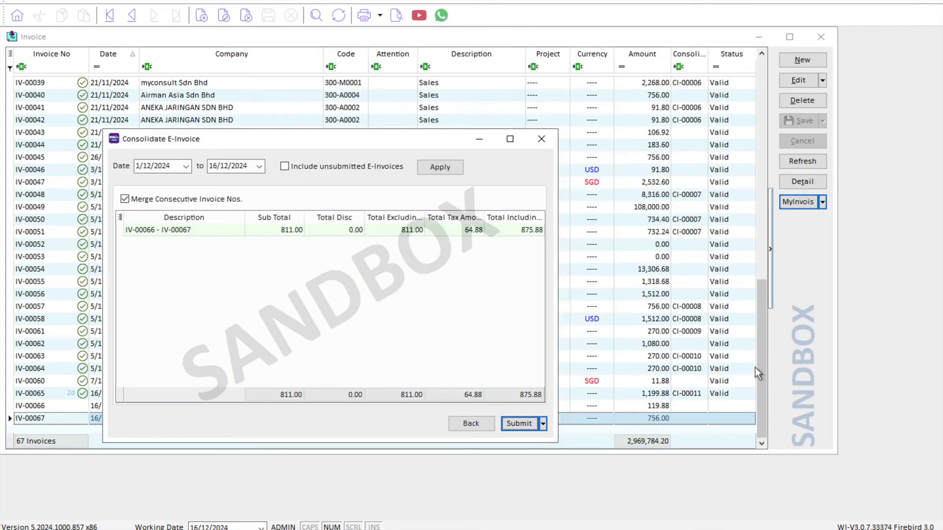
{"action": "left_click", "coordinate": [541, 139]}
- Refresh the invoice list, check the consolidation number and status of IV-00066 and IV-00067, and close the list
{"action": "left_click", "coordinate": [808, 162]}
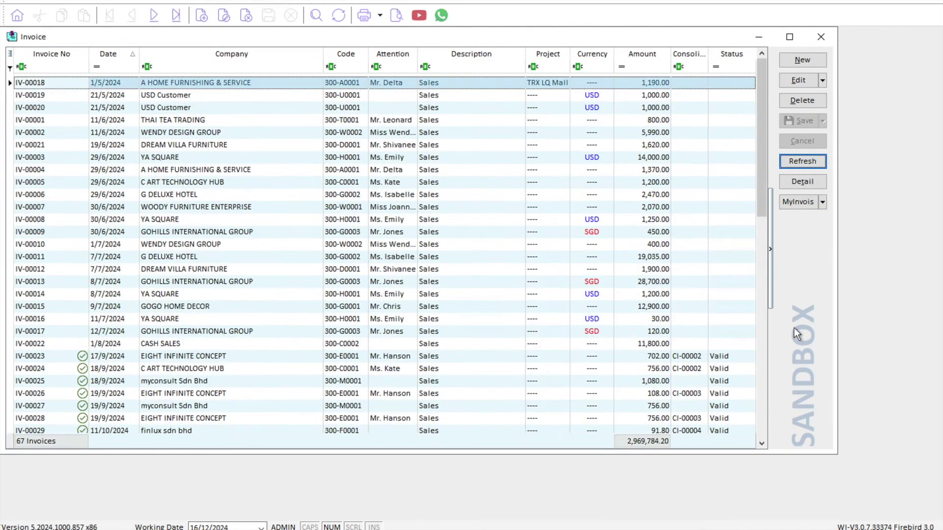
{"action": "left_click_drag", "start_coordinate": [763, 179], "coordinate": [762, 458]}
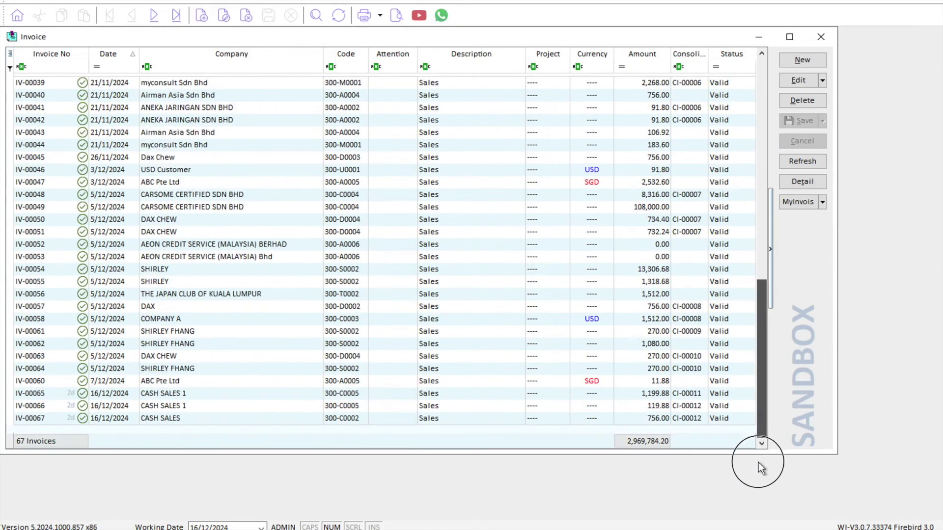
{"action": "left_click", "coordinate": [687, 410]}
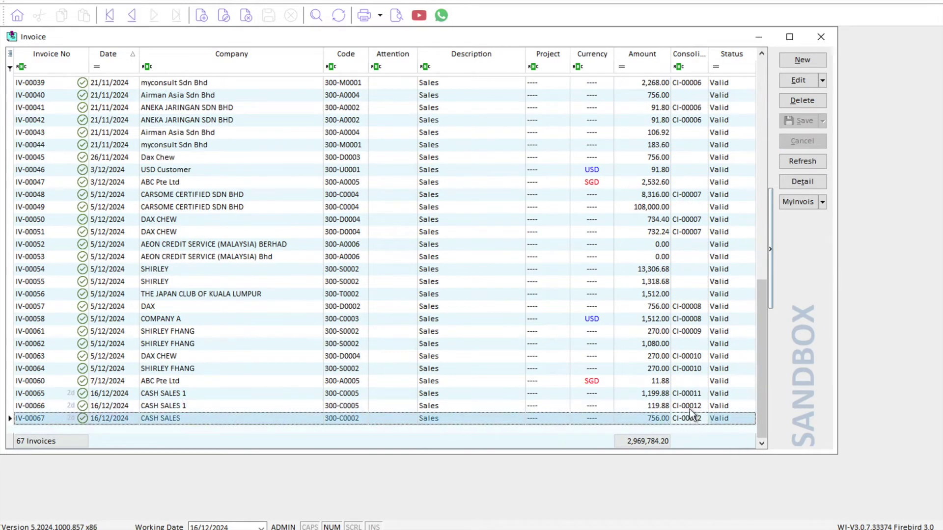
{"action": "left_click", "coordinate": [690, 419]}
{"action": "left_click", "coordinate": [820, 37]}
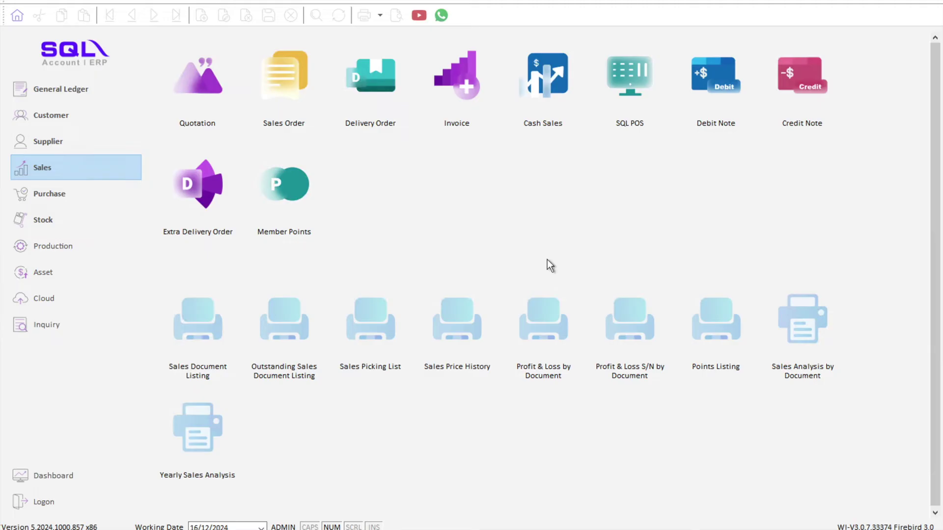
- Create a new cash sales document for the customer CASH SALES
{"action": "left_click", "coordinate": [542, 69]}
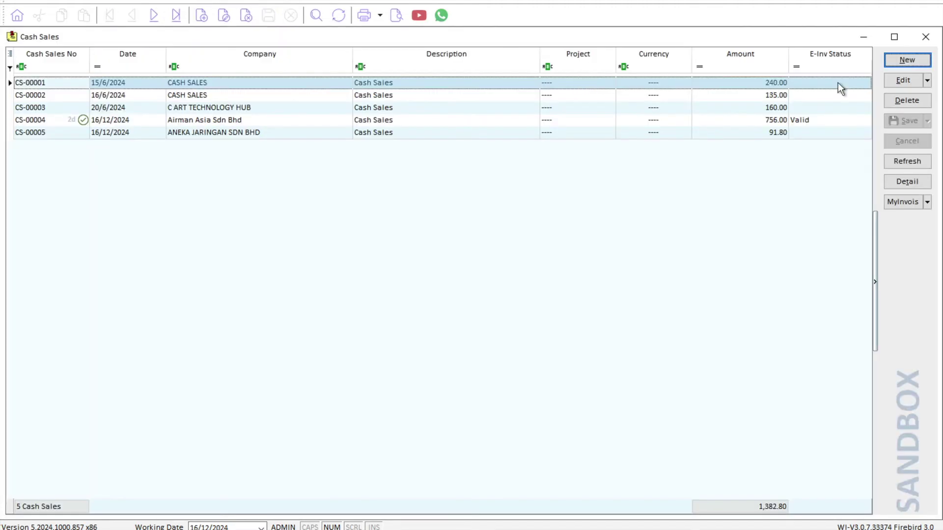
{"action": "left_click", "coordinate": [927, 63]}
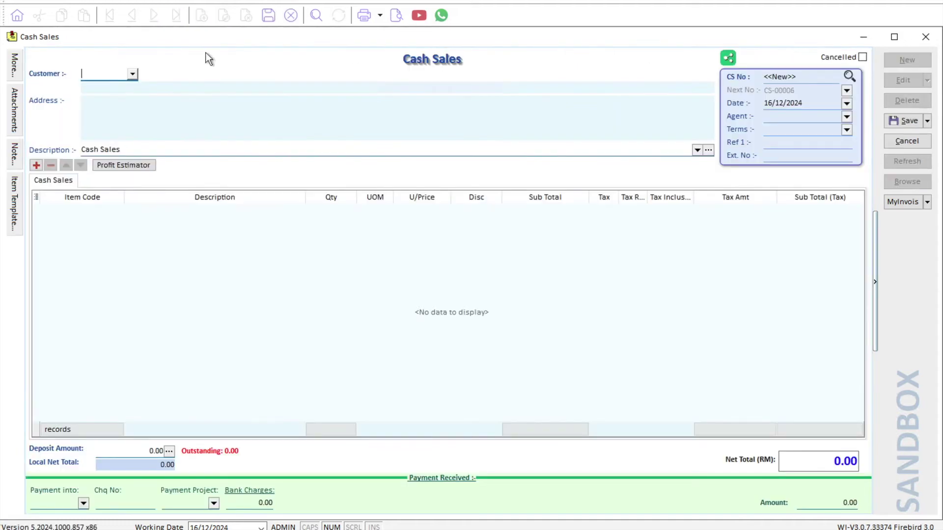
{"action": "key", "text": "alt+Down"}
{"action": "key", "text": "Return"}
- Add one CCE/Black-Chair item for the customer CASH SALES and save the document with 91.80 paid through payment method 325-000 PETTY CASH
{"action": "key", "text": "Tab"}
{"action": "key", "text": "Tab"}
{"action": "key", "text": "Tab"}
{"action": "key", "text": "Tab"}
{"action": "key", "text": "Tab"}
{"action": "key", "text": "Tab"}
{"action": "key", "text": "Tab"}
{"action": "key", "text": "Tab"}
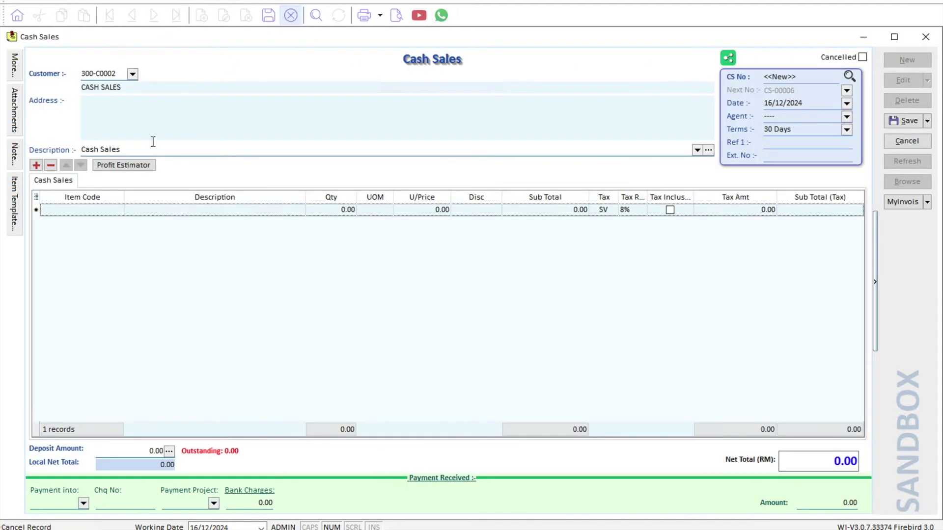
{"action": "left_click", "coordinate": [120, 210]}
{"action": "left_click", "coordinate": [140, 273]}
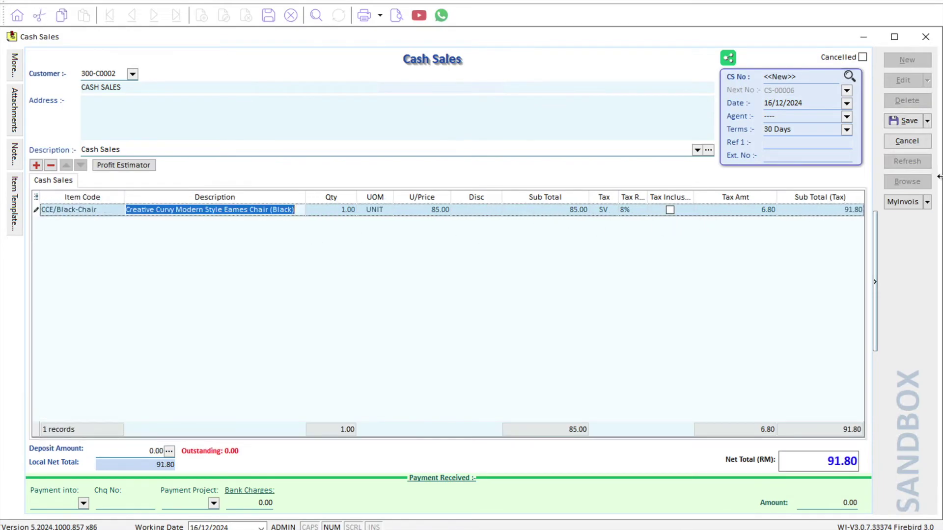
{"action": "left_click", "coordinate": [917, 122]}
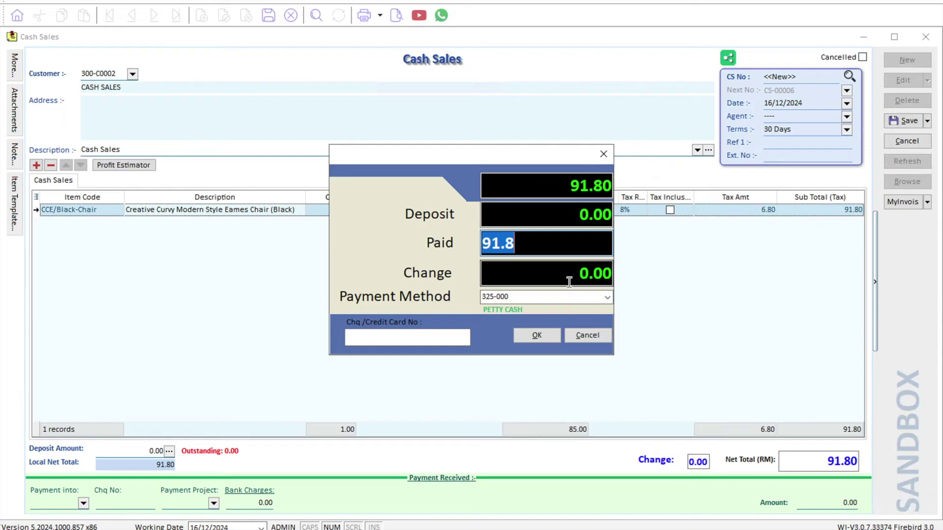
{"action": "left_click", "coordinate": [541, 340]}
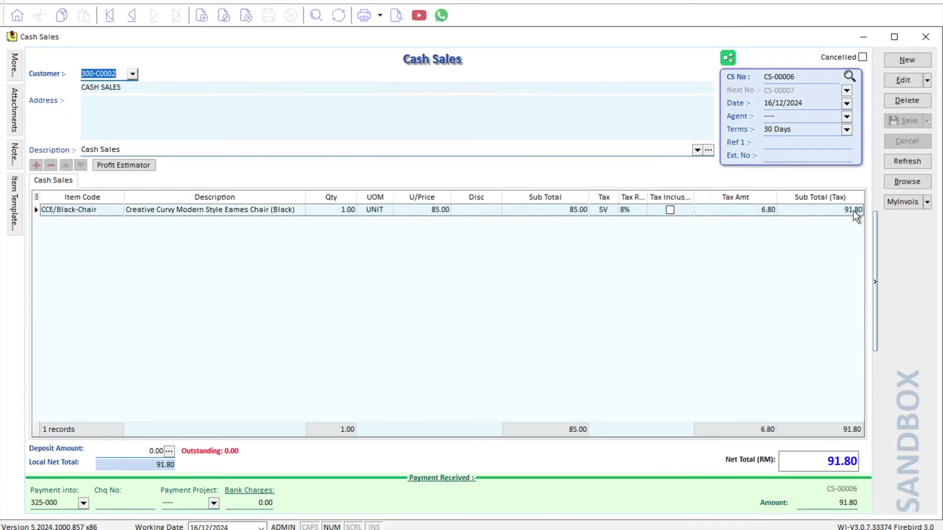
- From the cash sales list, submit a sandbox consolidated e-invoice covering CS-00006 for 1/12/2024 to 16/12/2024, then close the consolidation windows
{"action": "left_click", "coordinate": [894, 184]}
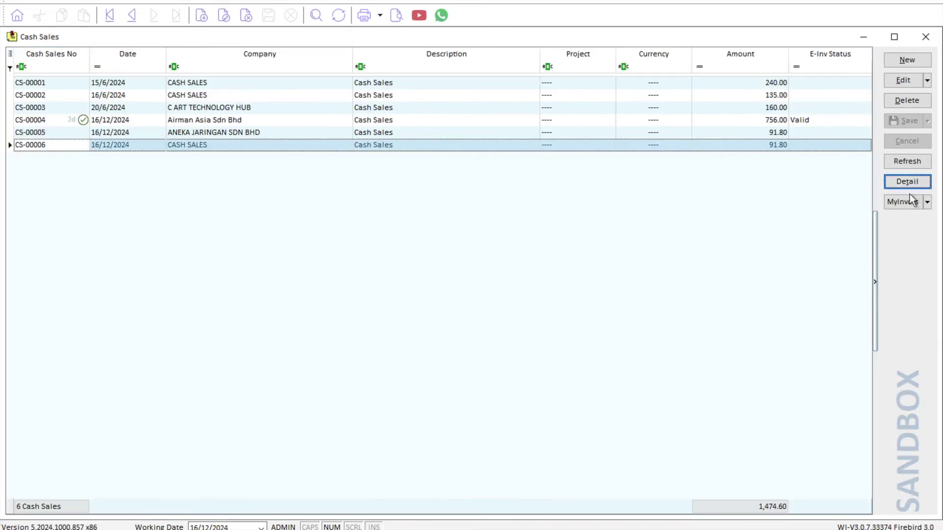
{"action": "left_click", "coordinate": [927, 202]}
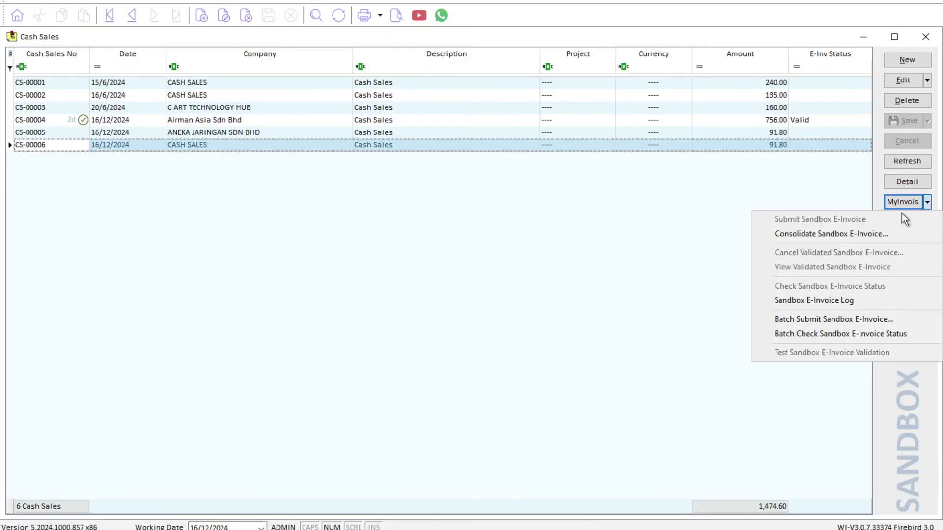
{"action": "left_click", "coordinate": [873, 235]}
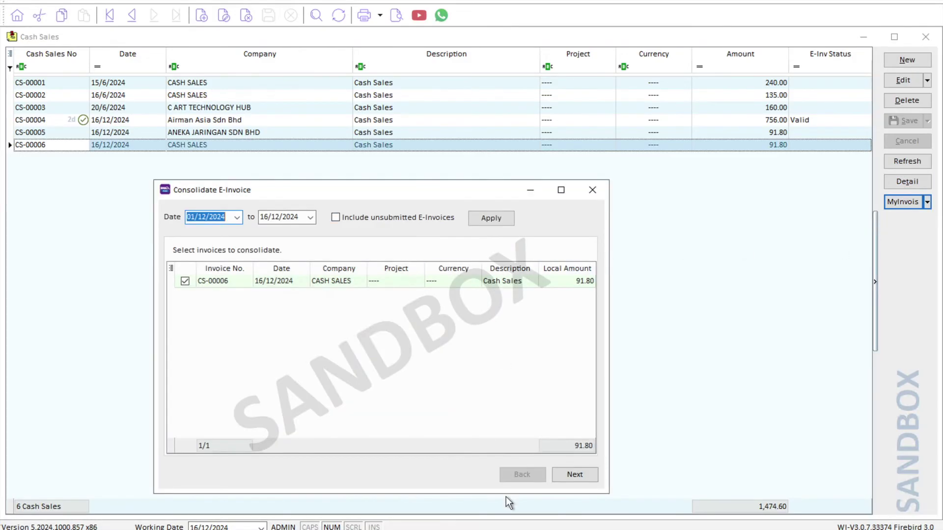
{"action": "left_click", "coordinate": [565, 474]}
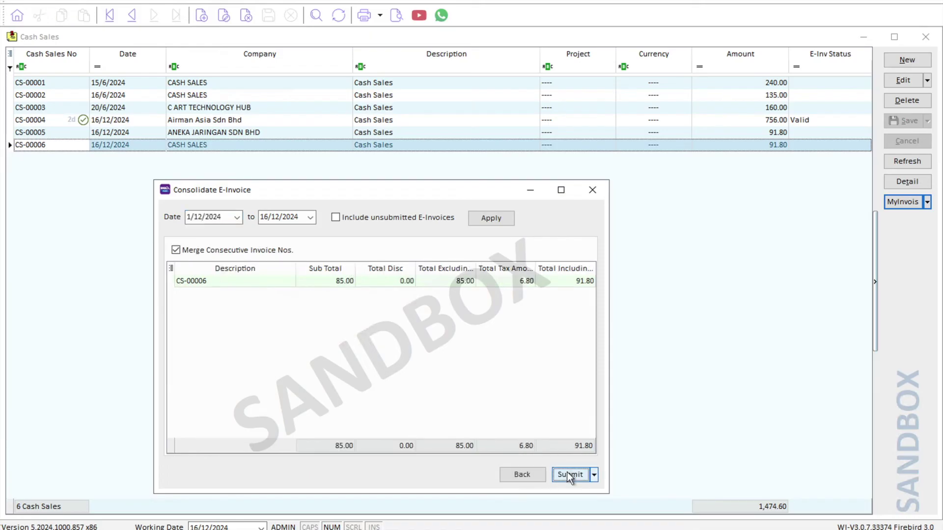
{"action": "left_click", "coordinate": [568, 475]}
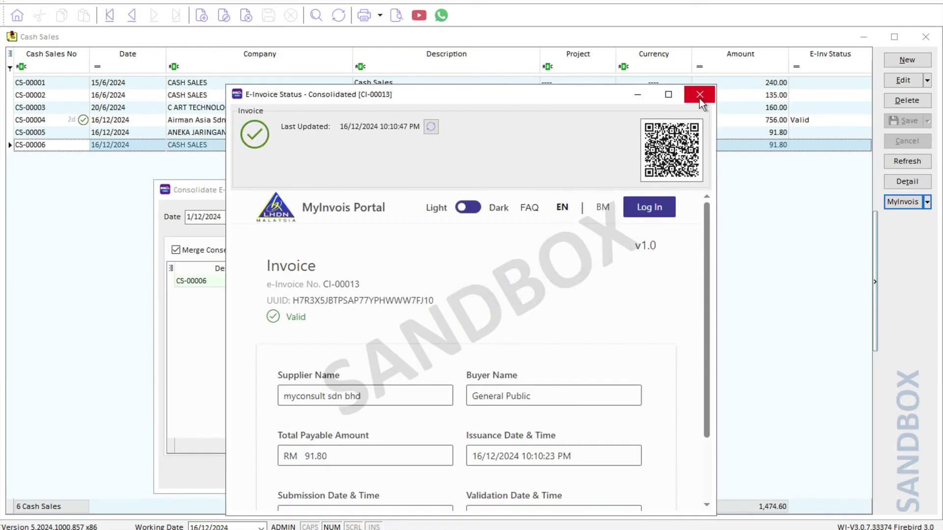
{"action": "left_click", "coordinate": [700, 95]}
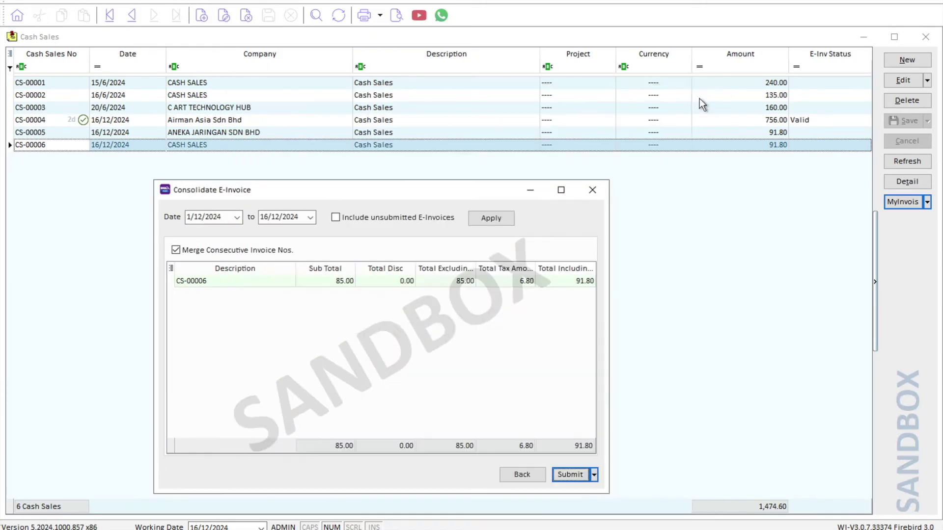
{"action": "left_click", "coordinate": [600, 191]}
- Refresh the cash sales list and check the e-invoice status of CS-00006
{"action": "left_click", "coordinate": [900, 161]}
{"action": "left_click", "coordinate": [806, 146]}
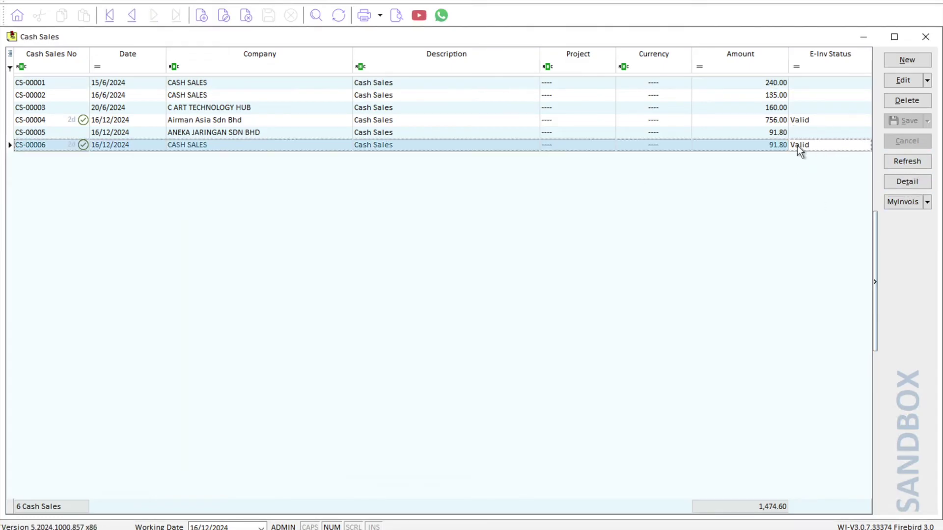